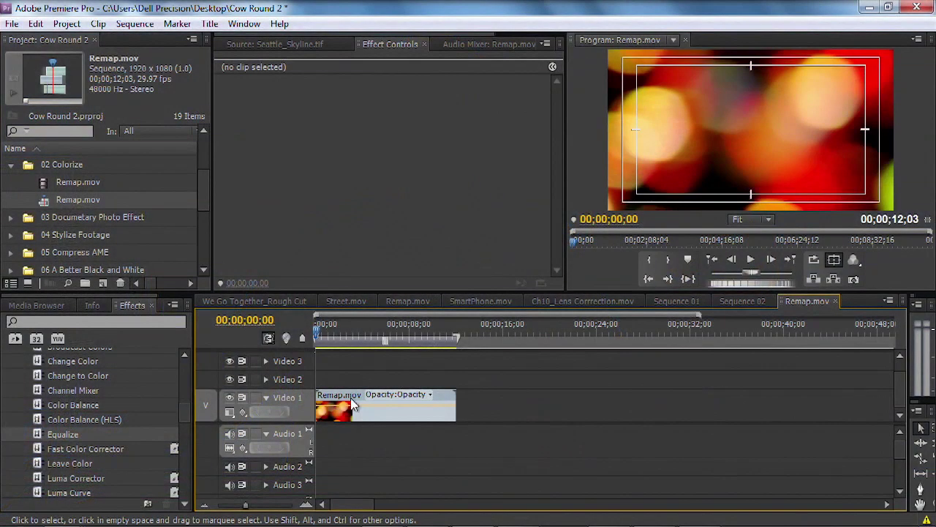
Step: Rate-stretch the bokeh clip on Video 1 to 60.39% speed, lasting 00;00;20;01
{"action": "left_click_drag", "start_coordinate": [380, 333], "coordinate": [430, 344]}
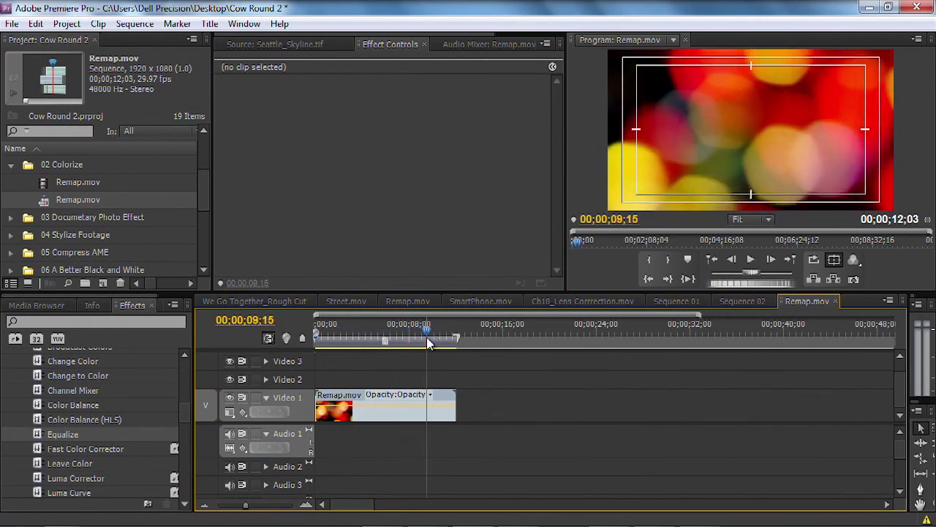
{"action": "left_click", "coordinate": [447, 403]}
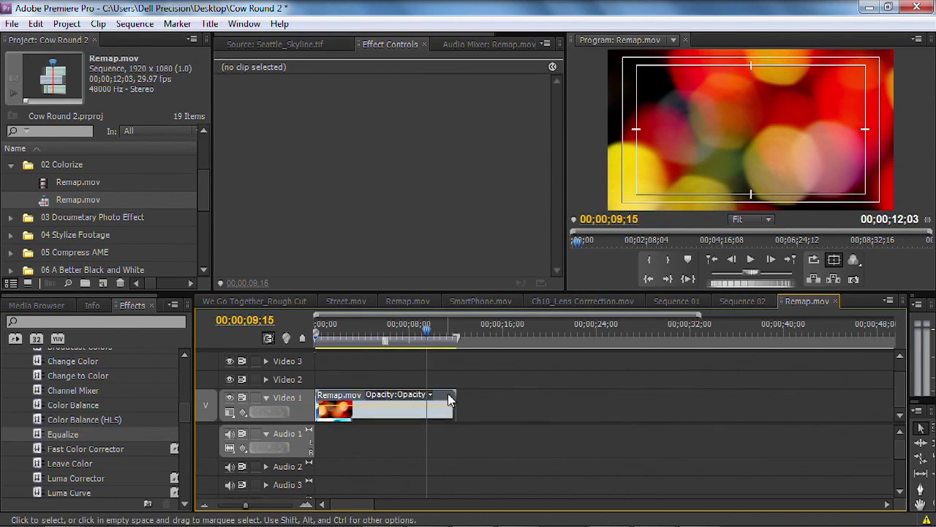
{"action": "left_click", "coordinate": [920, 459]}
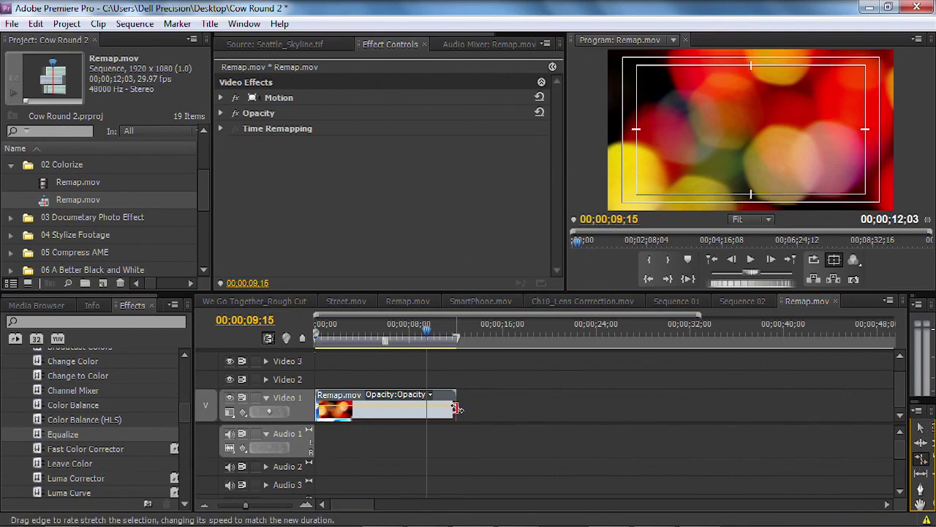
{"action": "left_click_drag", "start_coordinate": [456, 408], "coordinate": [545, 409]}
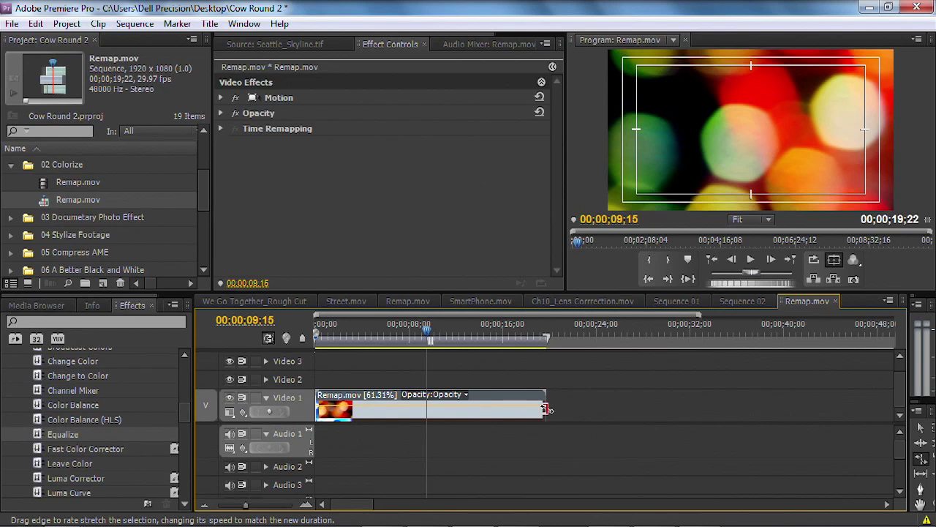
{"action": "left_click_drag", "start_coordinate": [545, 409], "coordinate": [584, 409]}
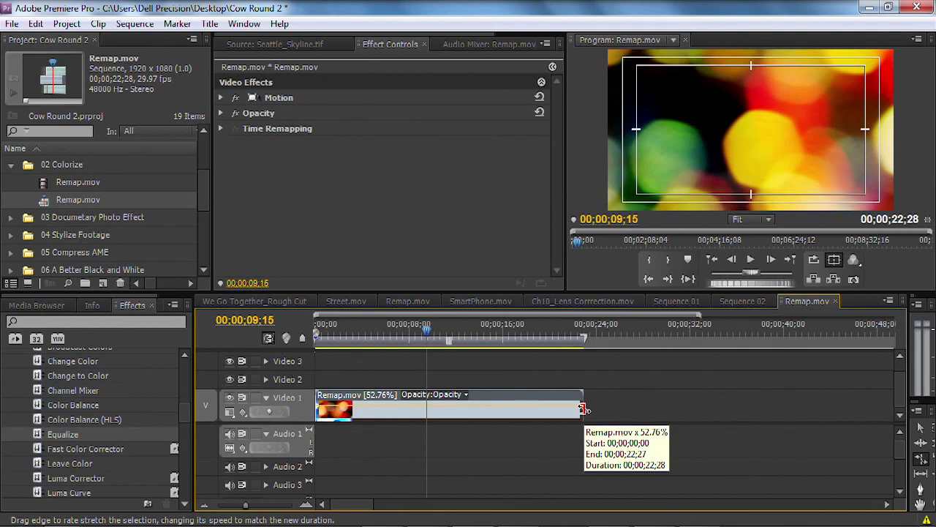
{"action": "mouse_move", "coordinate": [584, 410]}
{"action": "left_mouse_down"}
{"action": "mouse_move", "coordinate": [604, 410]}
{"action": "mouse_move", "coordinate": [567, 413]}
{"action": "left_mouse_up"}
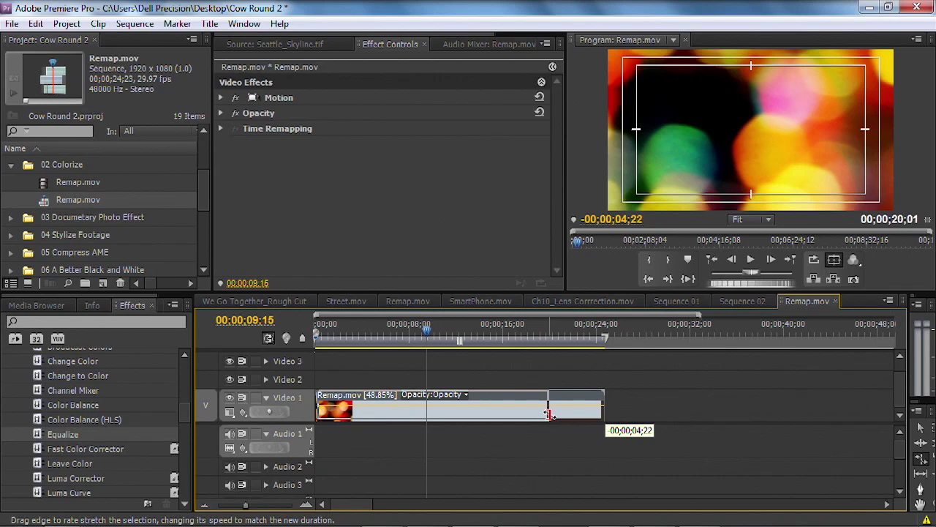
{"action": "left_click_drag", "start_coordinate": [550, 415], "coordinate": [547, 414]}
{"action": "key", "text": "Home"}
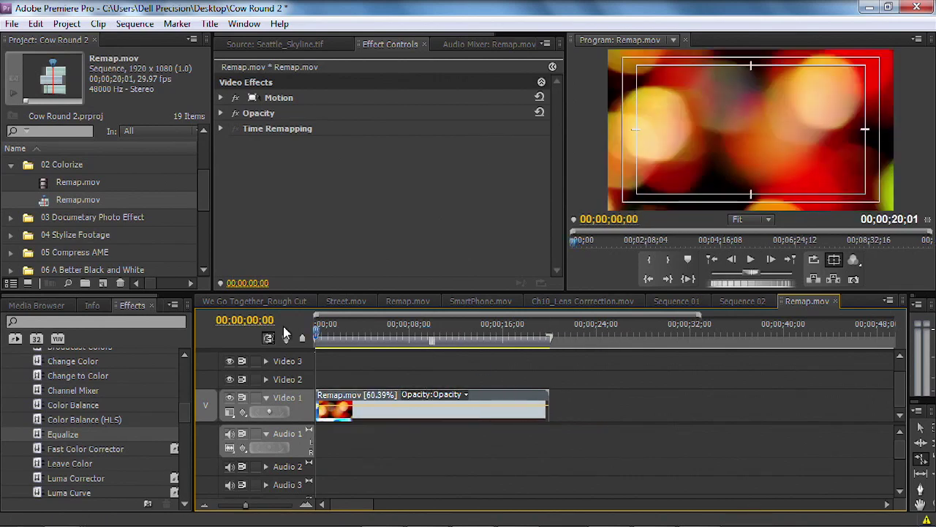
{"action": "key", "text": "space"}
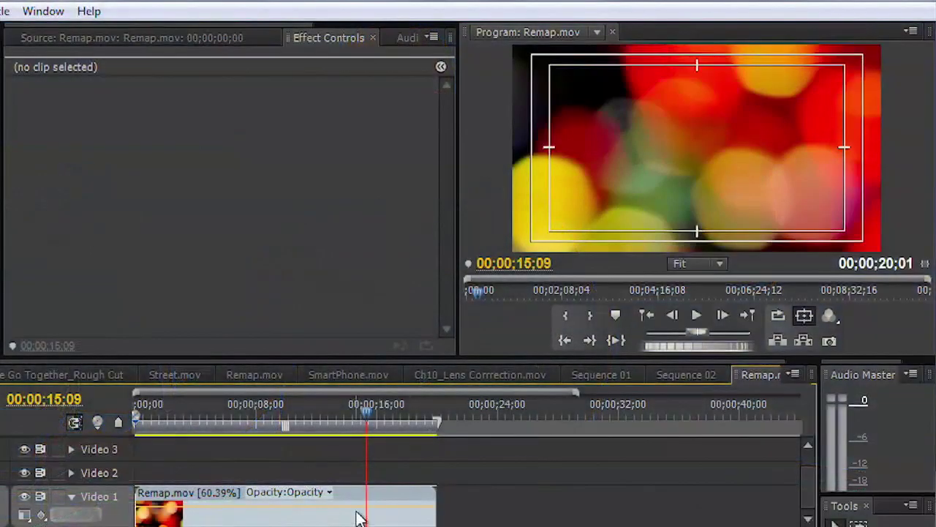
Step: Raise the Remap.mov clip's Motion Position Y from 540 to about 803 in Effect Controls
{"action": "left_click", "coordinate": [353, 521]}
{"action": "double_click", "coordinate": [354, 519]}
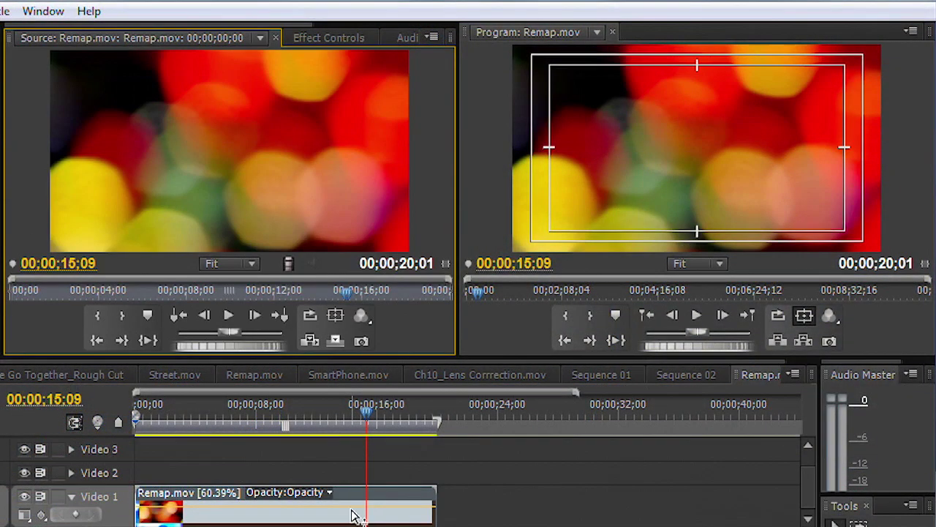
{"action": "left_click", "coordinate": [306, 38]}
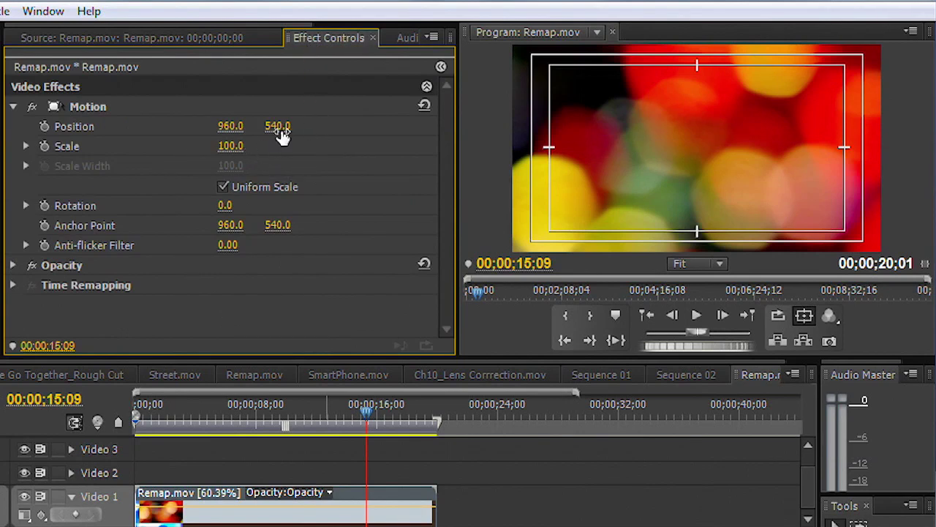
{"action": "left_click_drag", "start_coordinate": [277, 126], "coordinate": [375, 126]}
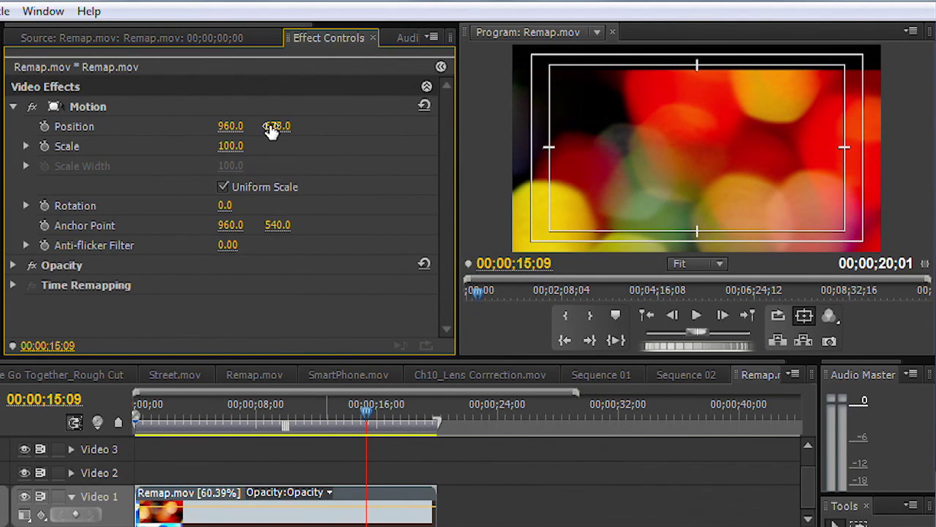
{"action": "left_click_drag", "start_coordinate": [280, 125], "coordinate": [388, 125]}
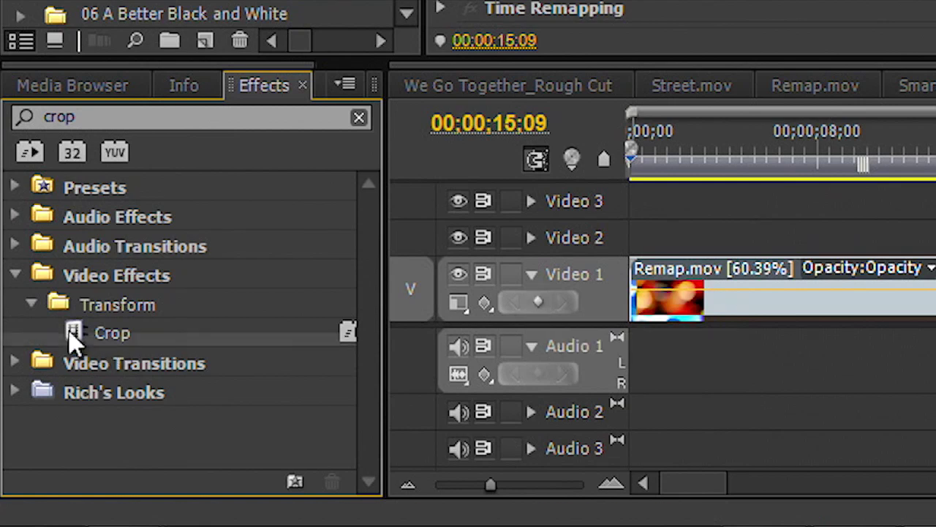
Step: Apply the Crop effect to the bokeh clip and crop its top to 47.8%
{"action": "left_click_drag", "start_coordinate": [73, 333], "coordinate": [813, 286]}
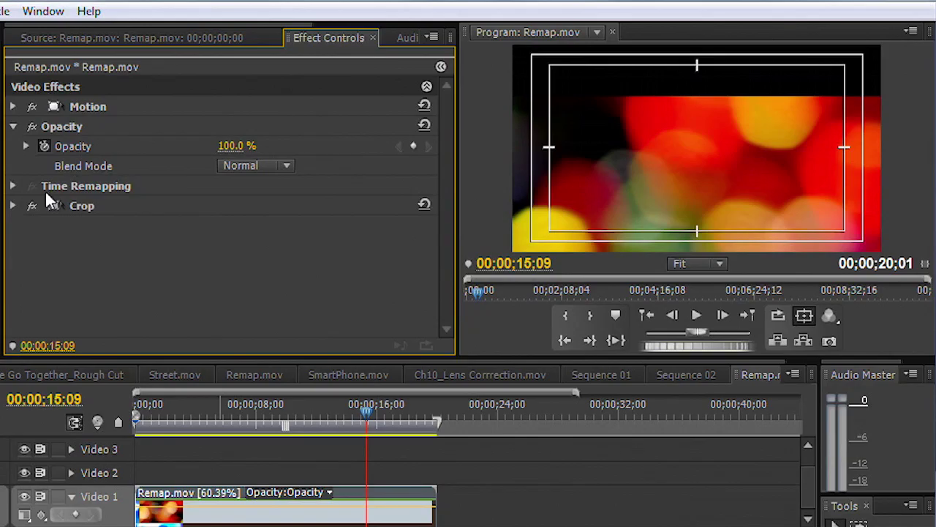
{"action": "left_click", "coordinate": [13, 206]}
{"action": "left_click", "coordinate": [56, 202]}
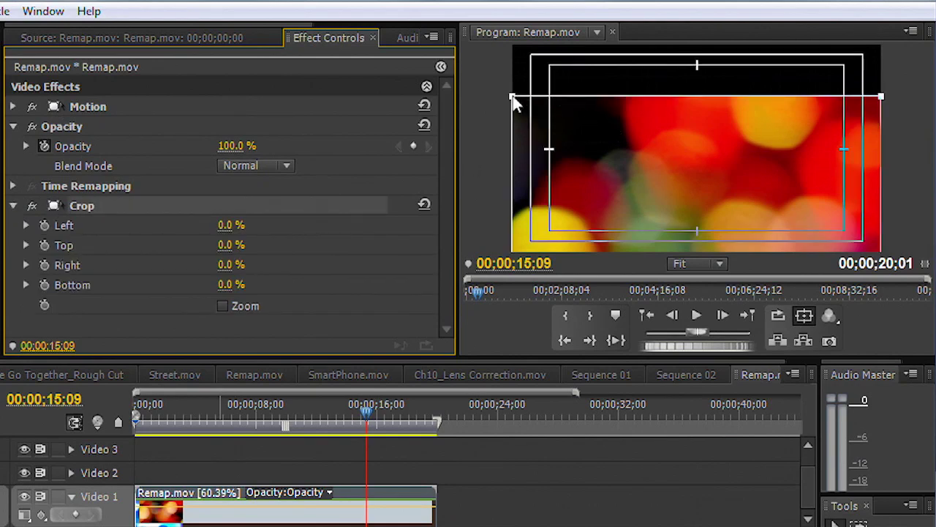
{"action": "left_click_drag", "start_coordinate": [512, 99], "coordinate": [499, 196]}
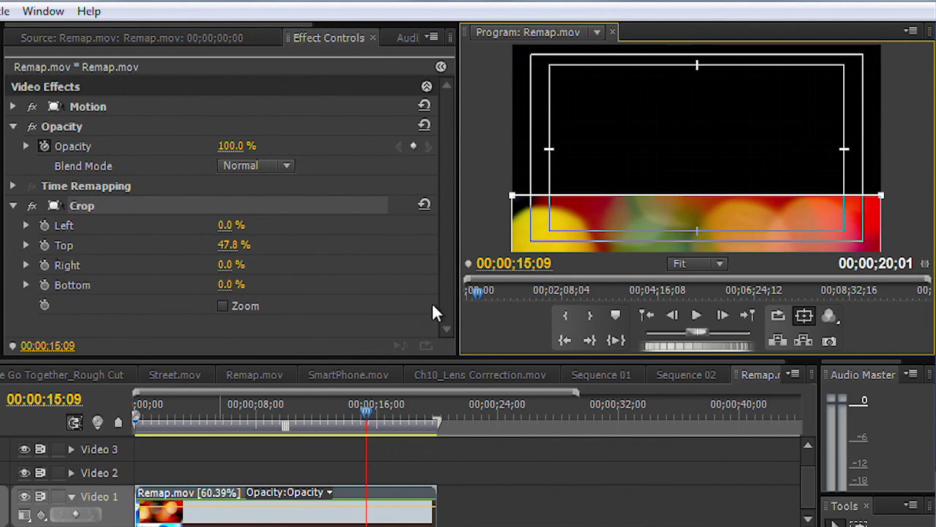
Step: Play back the cropped clip from near its start to review the bottom strip
{"action": "left_click", "coordinate": [158, 410]}
{"action": "key", "text": "space"}
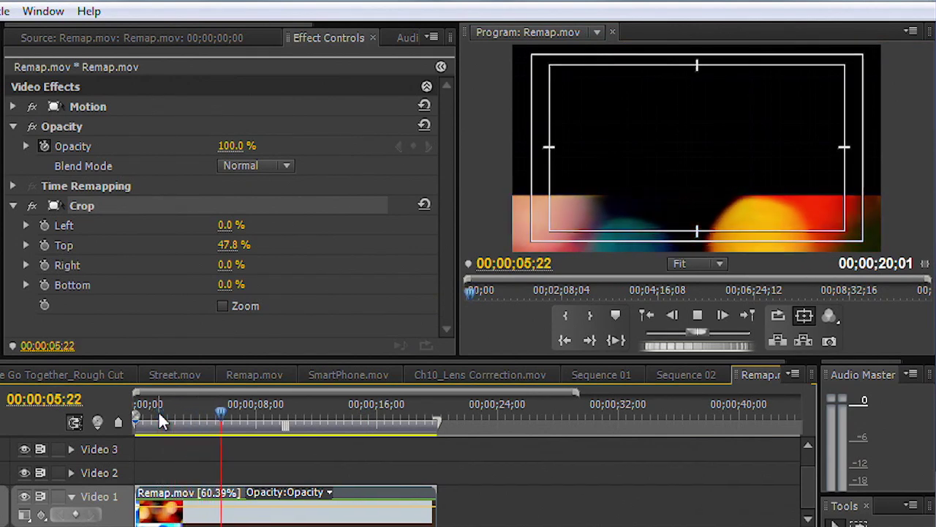
{"action": "left_click", "coordinate": [686, 140]}
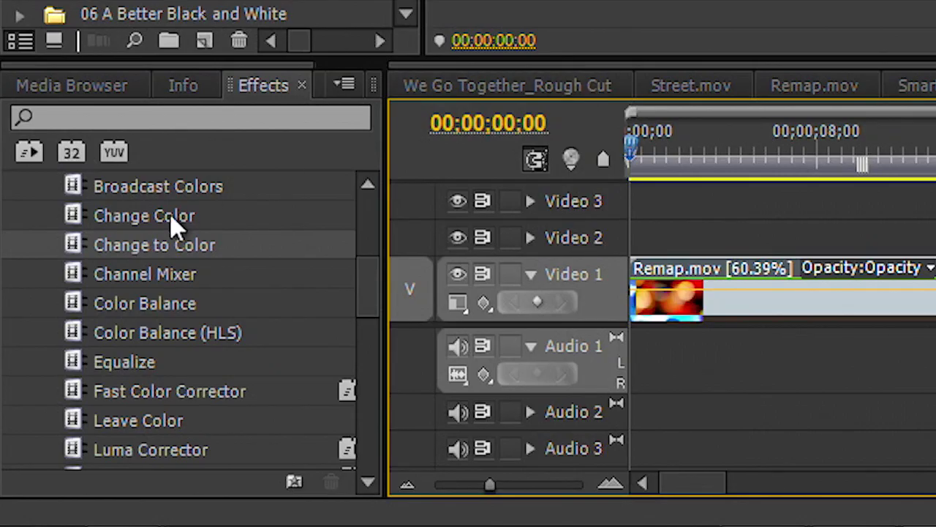
Step: Search the Effects panel for 'black' and apply Black & White to the clip
{"action": "scroll", "coordinate": [171, 218], "scroll_direction": "up", "scroll_amount": 1}
{"action": "scroll", "coordinate": [170, 214], "scroll_direction": "up", "scroll_amount": 1}
{"action": "left_click", "coordinate": [162, 115]}
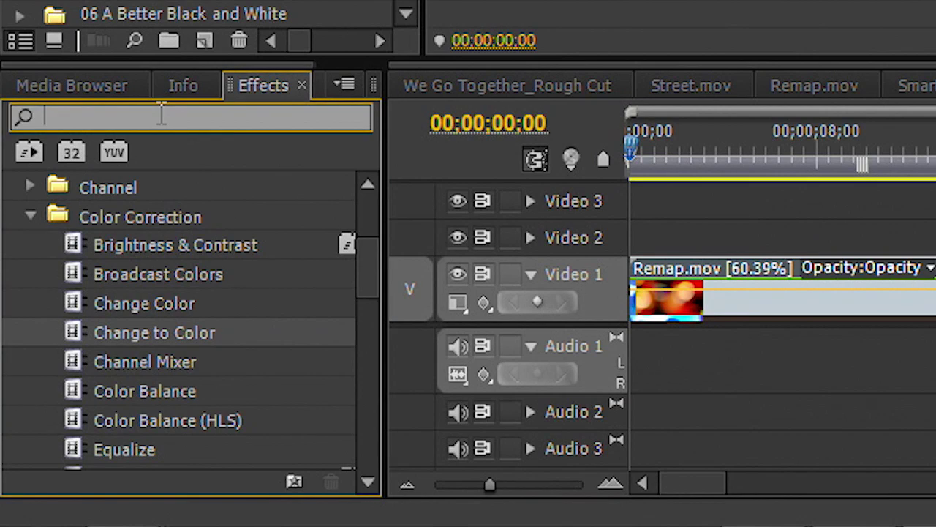
{"action": "type", "text": "blac"}
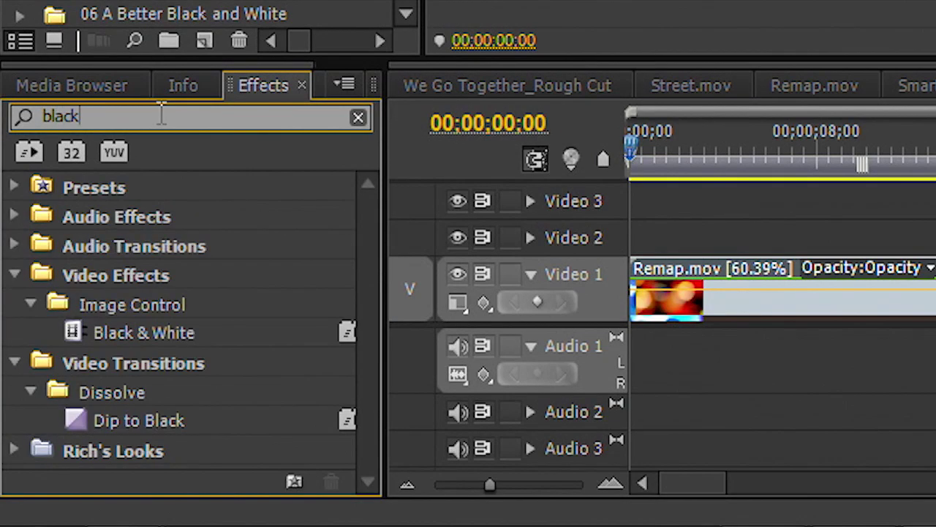
{"action": "type", "text": "k"}
{"action": "left_click_drag", "start_coordinate": [67, 337], "coordinate": [744, 327]}
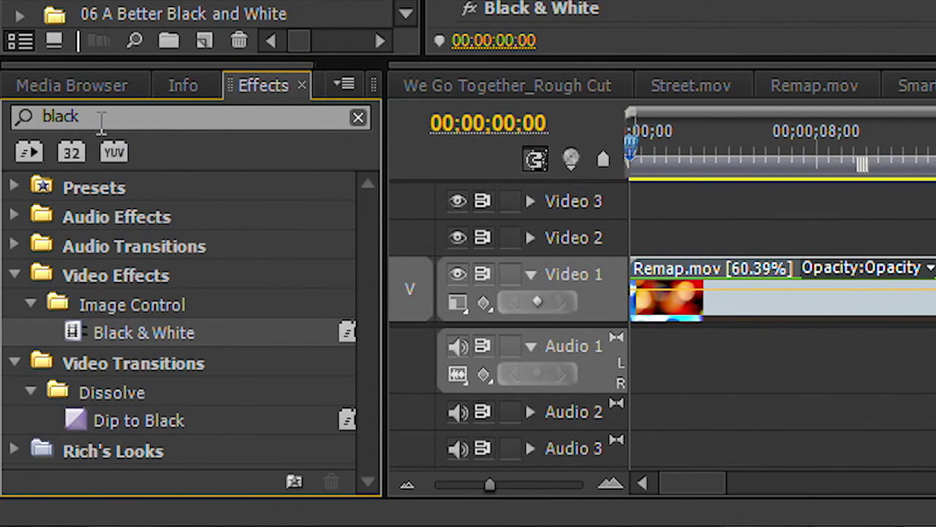
Step: Search for 'change', apply Change to Color to Remap.mov and expand its settings
{"action": "left_click", "coordinate": [101, 119]}
{"action": "type", "text": "chan"}
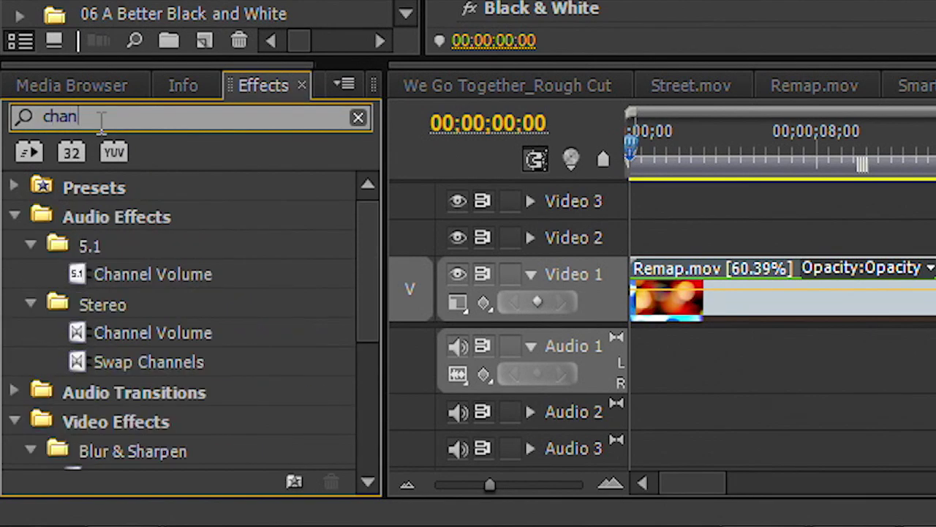
{"action": "type", "text": "ge"}
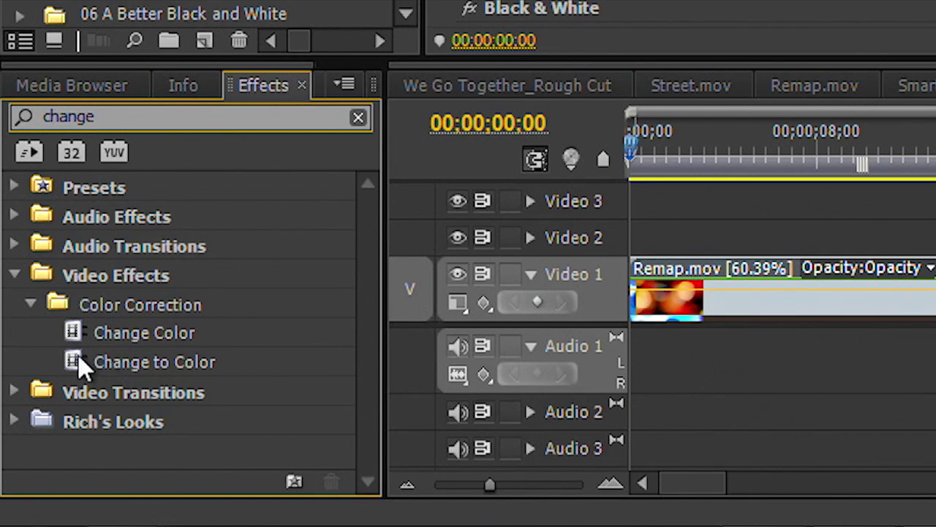
{"action": "left_click_drag", "start_coordinate": [83, 366], "coordinate": [734, 316]}
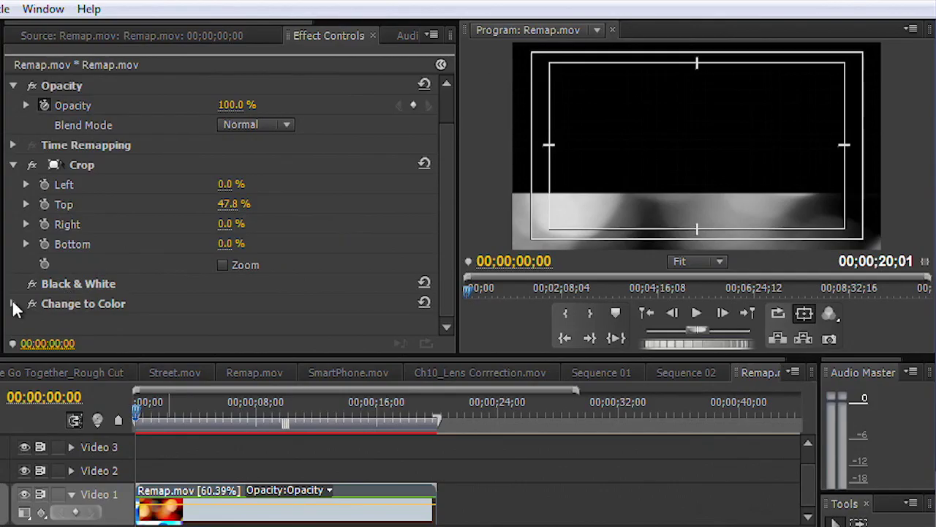
{"action": "left_click", "coordinate": [13, 303]}
Step: Set the Change to Color target color to a deep purple
{"action": "scroll", "coordinate": [254, 249], "scroll_direction": "down", "scroll_amount": 3}
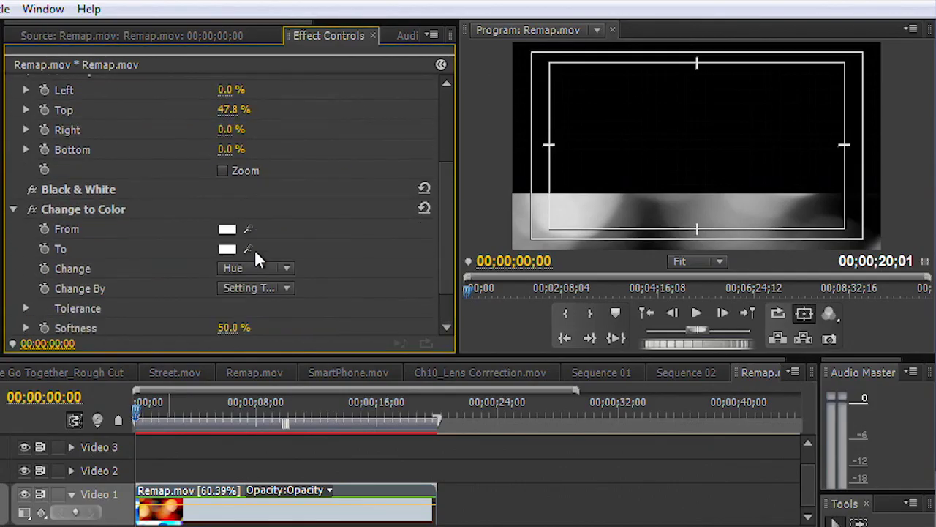
{"action": "left_click", "coordinate": [228, 249]}
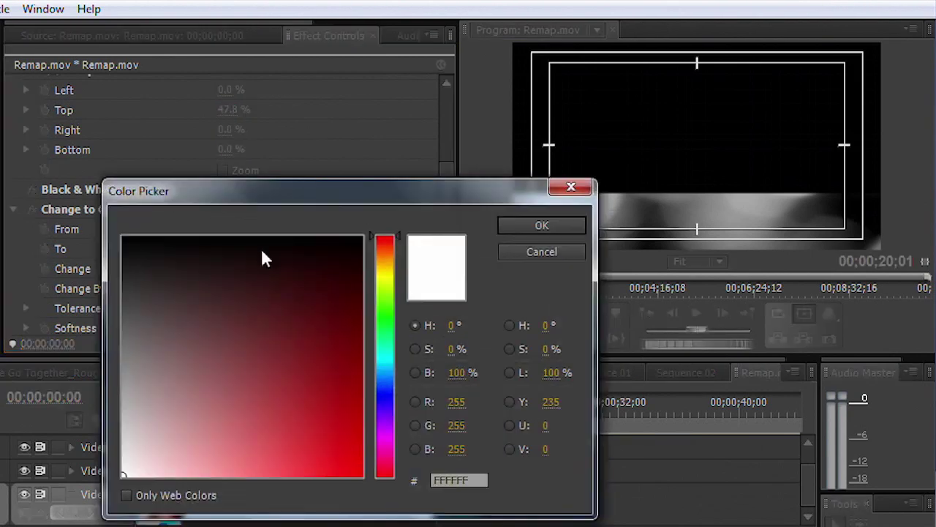
{"action": "left_click", "coordinate": [385, 431]}
{"action": "left_click_drag", "start_coordinate": [342, 329], "coordinate": [329, 306]}
{"action": "left_click", "coordinate": [514, 223]}
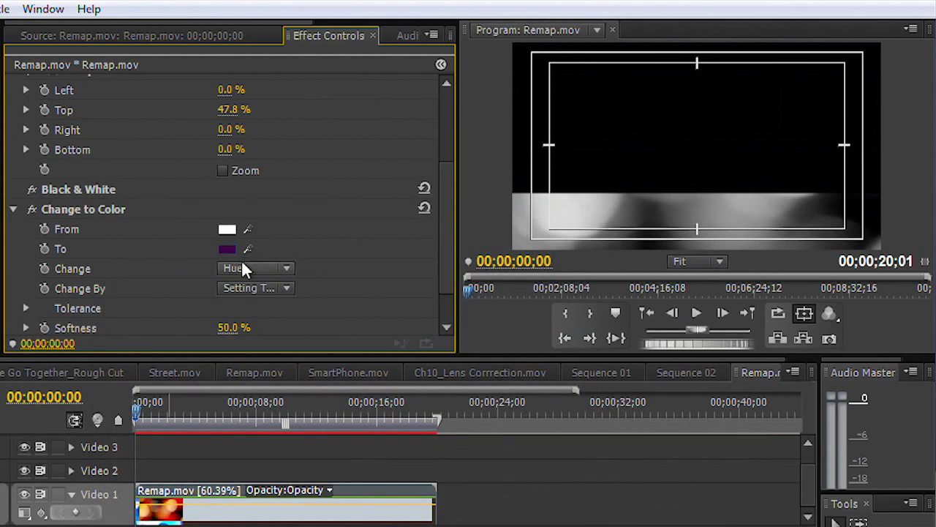
Step: Set the Change dropdown to Hue & Saturation after trying Hue, Lightness & Saturation
{"action": "left_click", "coordinate": [281, 269]}
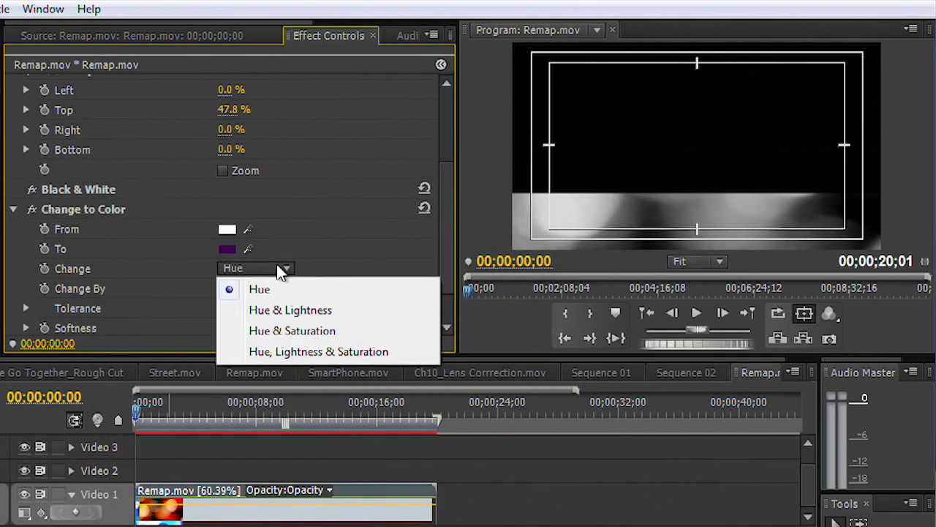
{"action": "left_click", "coordinate": [354, 338]}
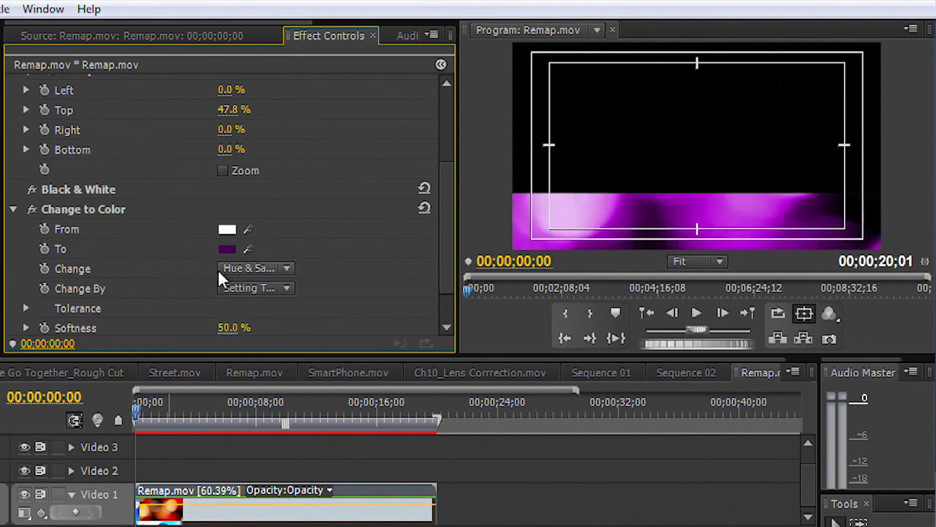
{"action": "left_click", "coordinate": [253, 268]}
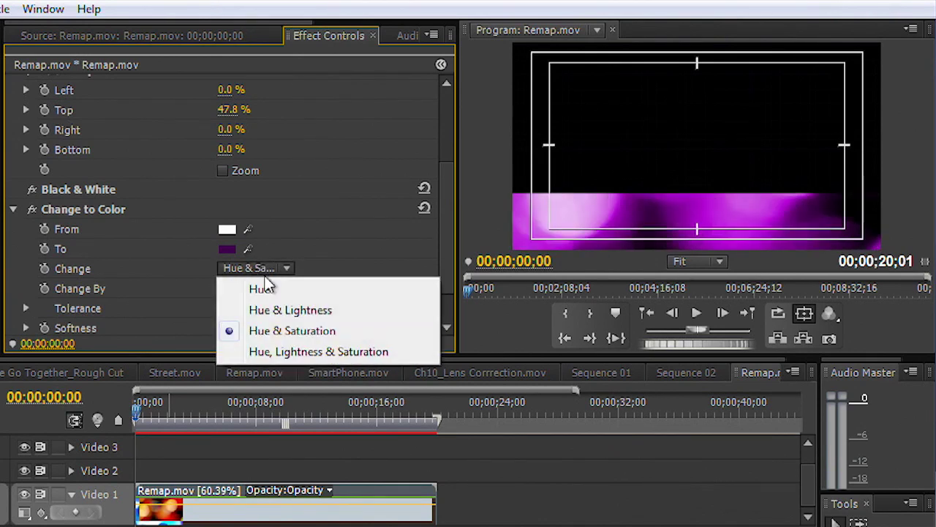
{"action": "left_click", "coordinate": [276, 351]}
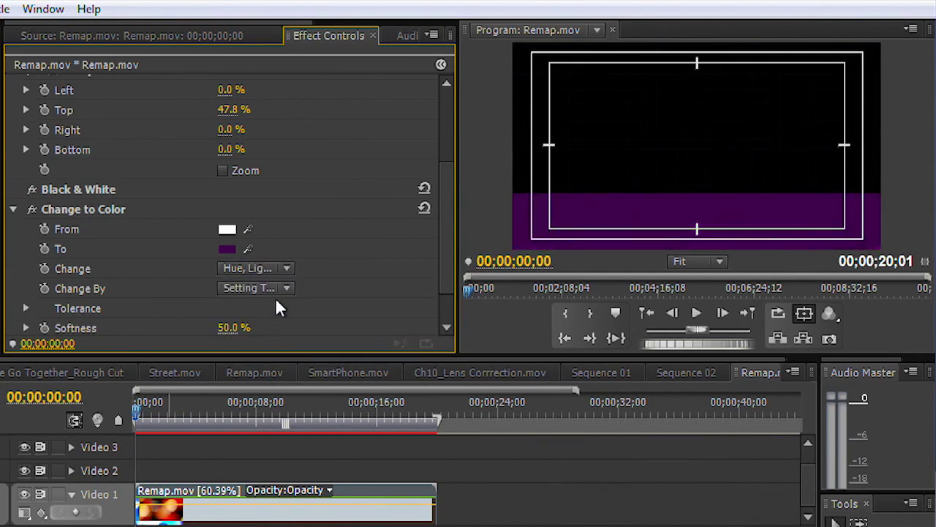
{"action": "left_click", "coordinate": [274, 269]}
{"action": "left_click", "coordinate": [287, 331]}
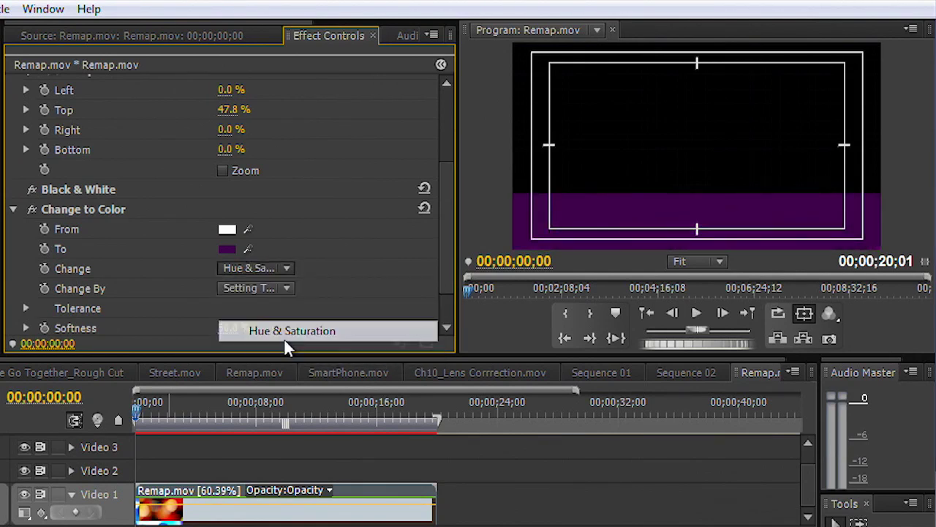
Step: Raise Softness to 100% and test Lightness tolerance, leaving it at 100%
{"action": "left_click_drag", "start_coordinate": [242, 333], "coordinate": [103, 300]}
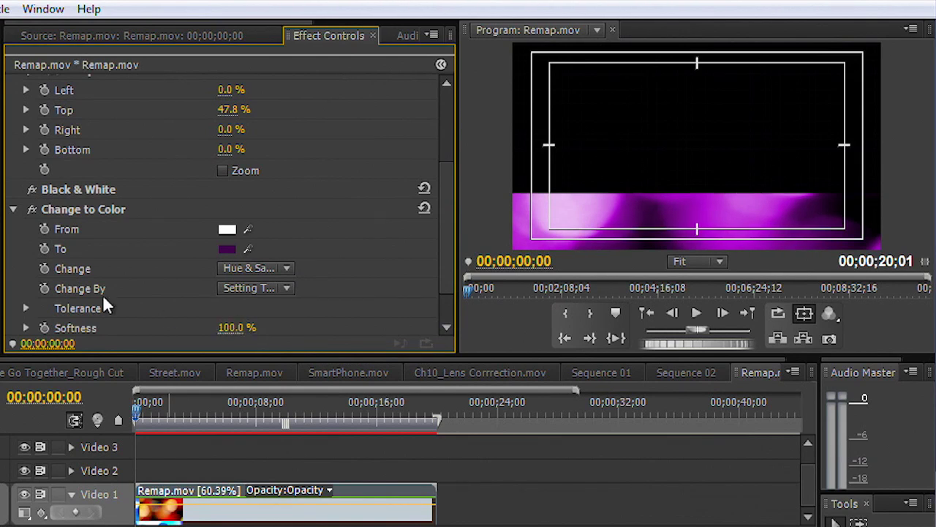
{"action": "left_click", "coordinate": [25, 308]}
{"action": "scroll", "coordinate": [253, 296], "scroll_direction": "down", "scroll_amount": 2}
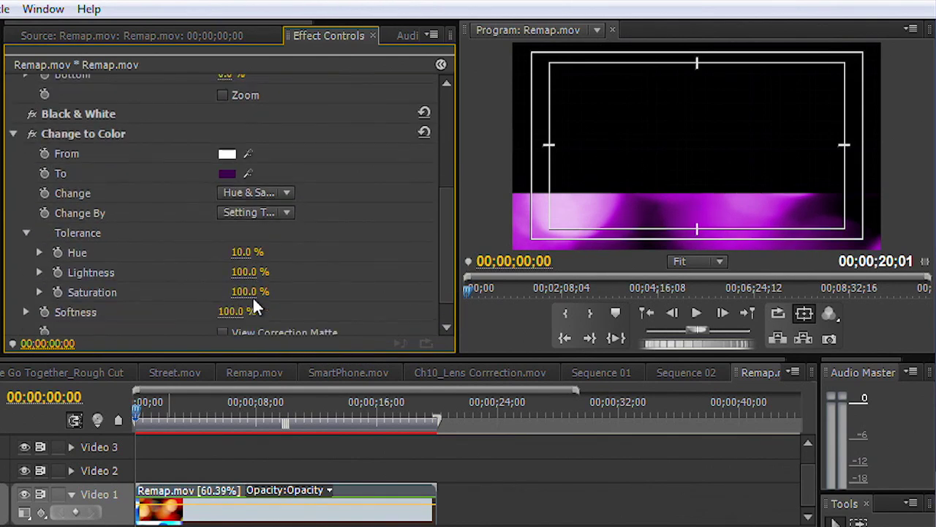
{"action": "left_click", "coordinate": [246, 293]}
{"action": "left_click_drag", "start_coordinate": [258, 272], "coordinate": [183, 272]}
{"action": "left_click_drag", "start_coordinate": [245, 272], "coordinate": [329, 272]}
Step: Deepen the Change to Color target purple to 18031C
{"action": "scroll", "coordinate": [315, 272], "scroll_direction": "down", "scroll_amount": 1}
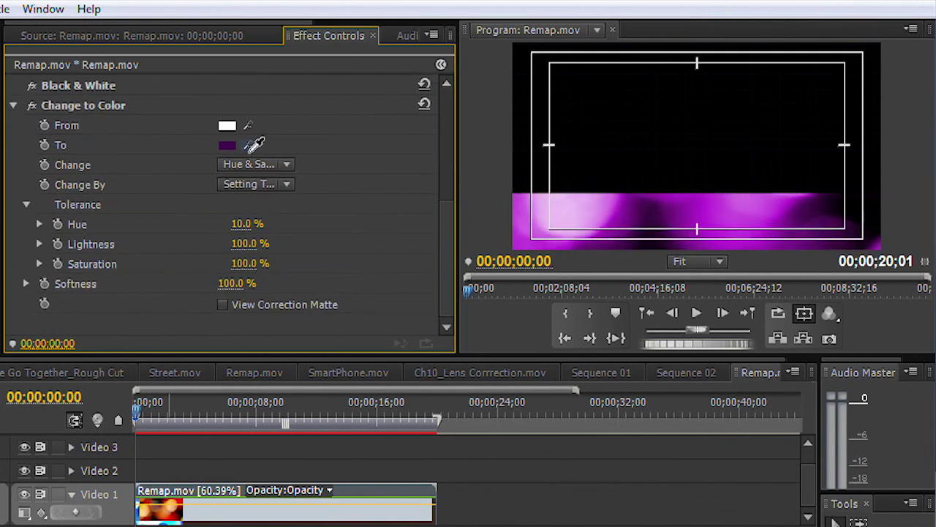
{"action": "left_click", "coordinate": [228, 145]}
{"action": "left_click", "coordinate": [339, 263]}
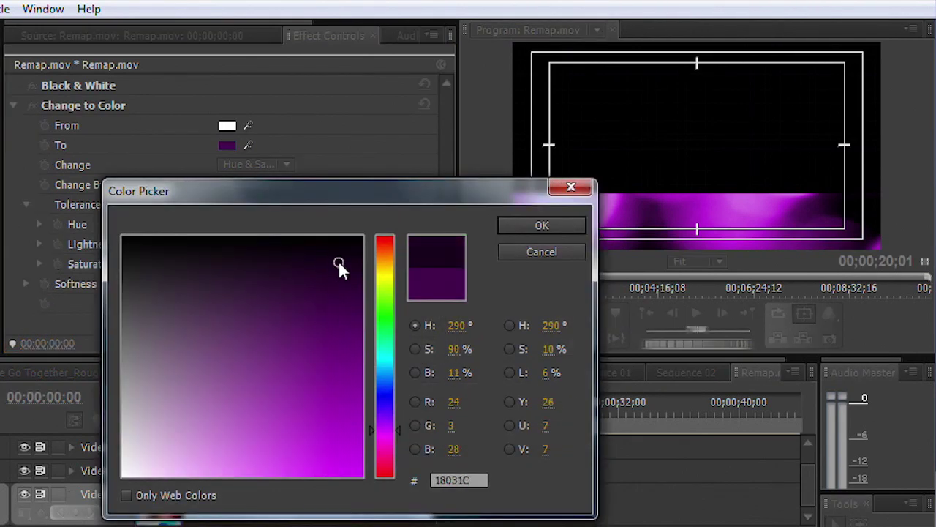
{"action": "left_click", "coordinate": [516, 226]}
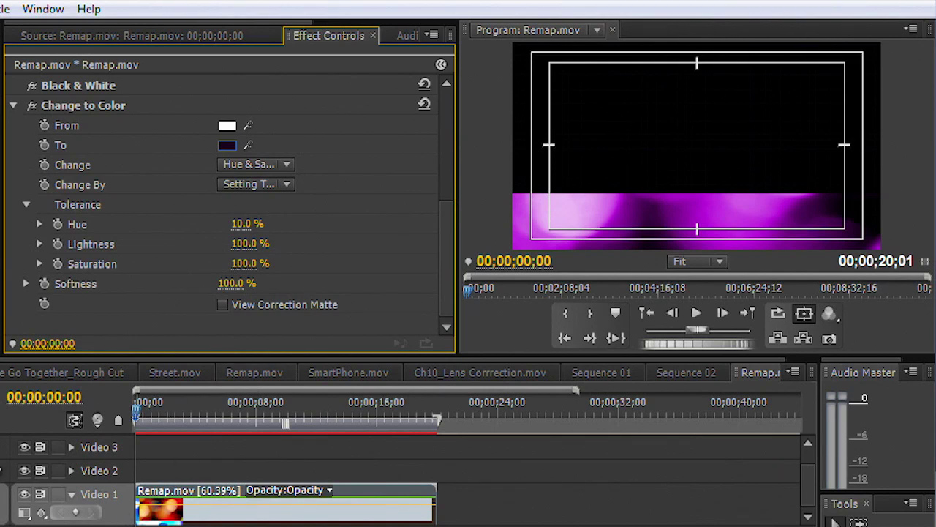
{"action": "left_click", "coordinate": [71, 88]}
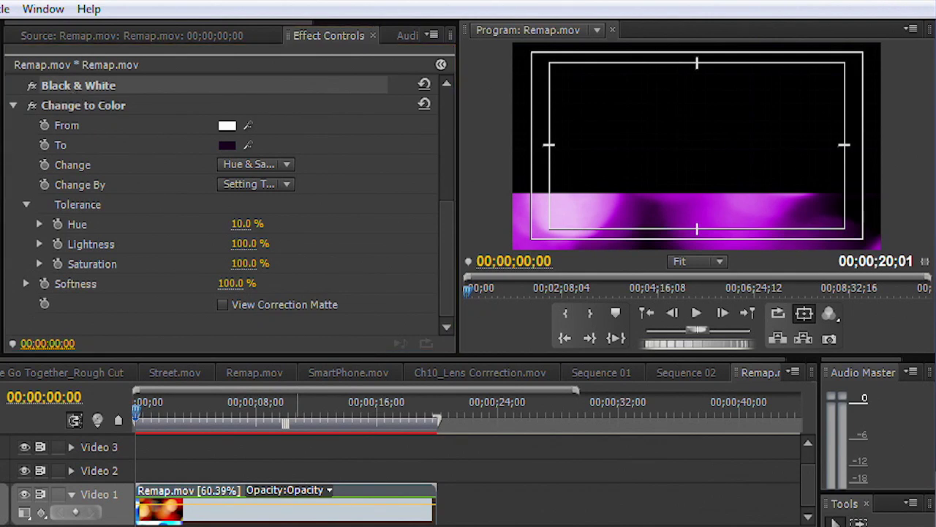
Step: Add a Fast Color Corrector with Input Levels gray 1.3 and Output Levels white 195.5
{"action": "left_click_drag", "start_coordinate": [81, 297], "coordinate": [126, 99]}
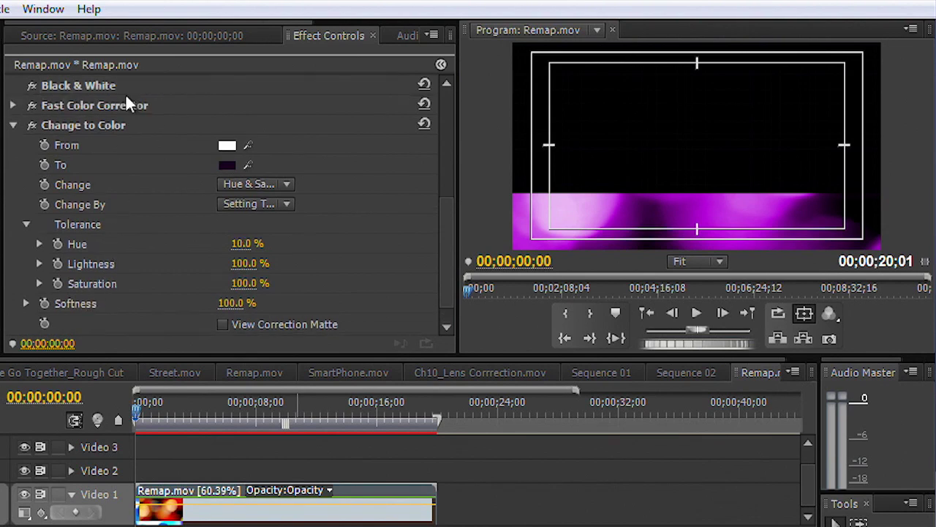
{"action": "left_click", "coordinate": [13, 105]}
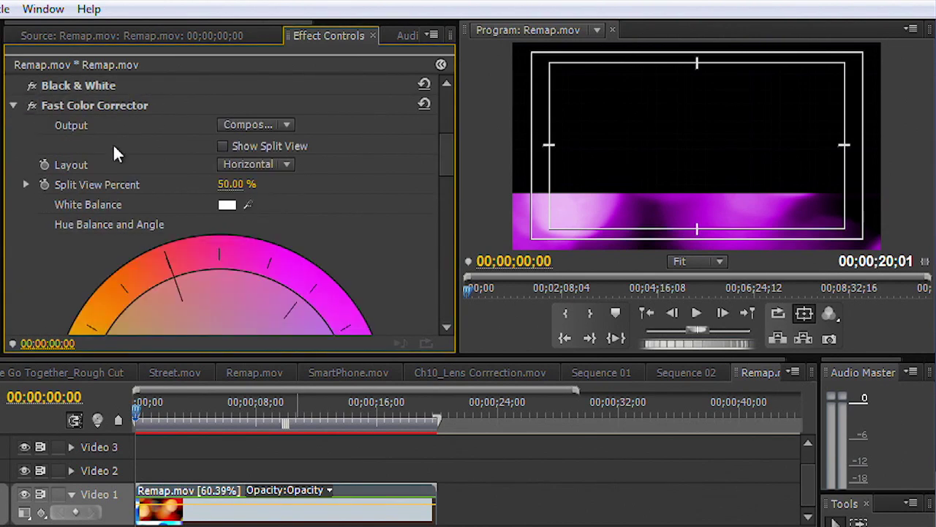
{"action": "scroll", "coordinate": [280, 223], "scroll_direction": "down", "scroll_amount": 7}
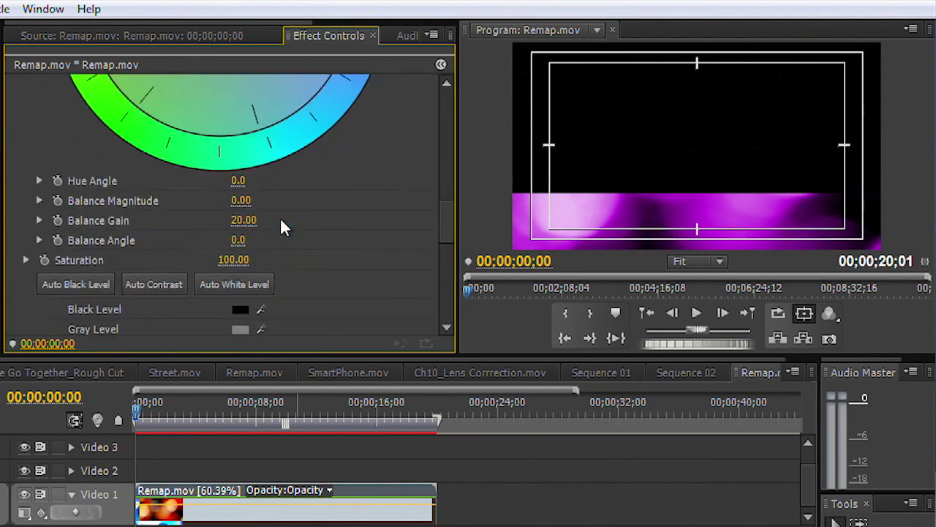
{"action": "scroll", "coordinate": [285, 234], "scroll_direction": "down", "scroll_amount": 2}
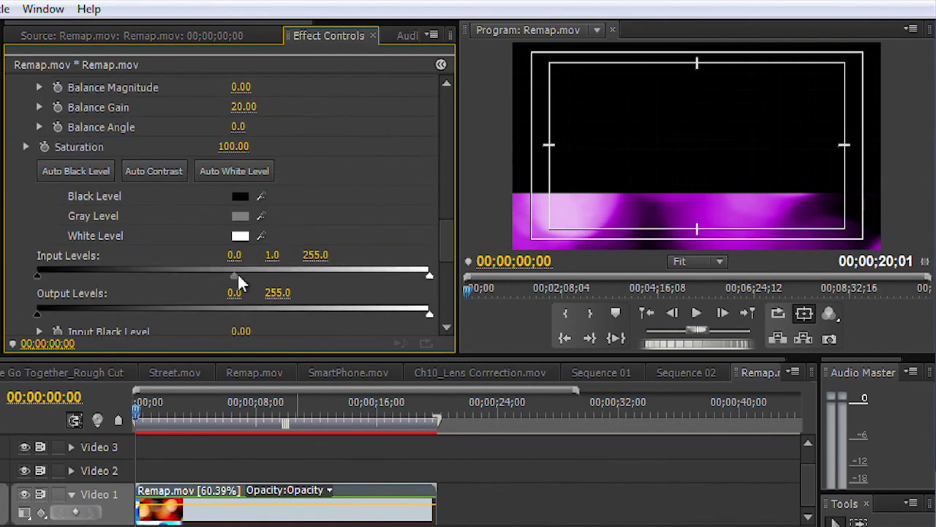
{"action": "left_click_drag", "start_coordinate": [233, 275], "coordinate": [253, 281]}
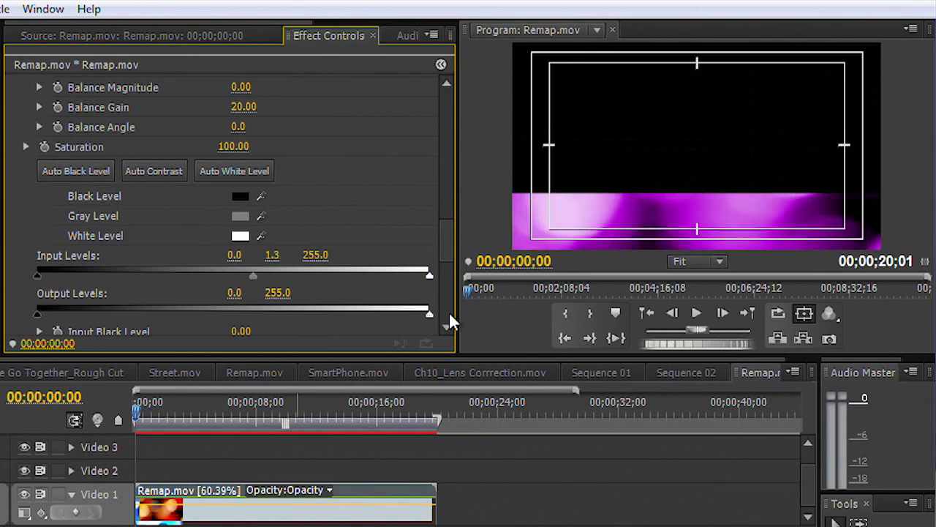
{"action": "left_click_drag", "start_coordinate": [428, 313], "coordinate": [338, 311]}
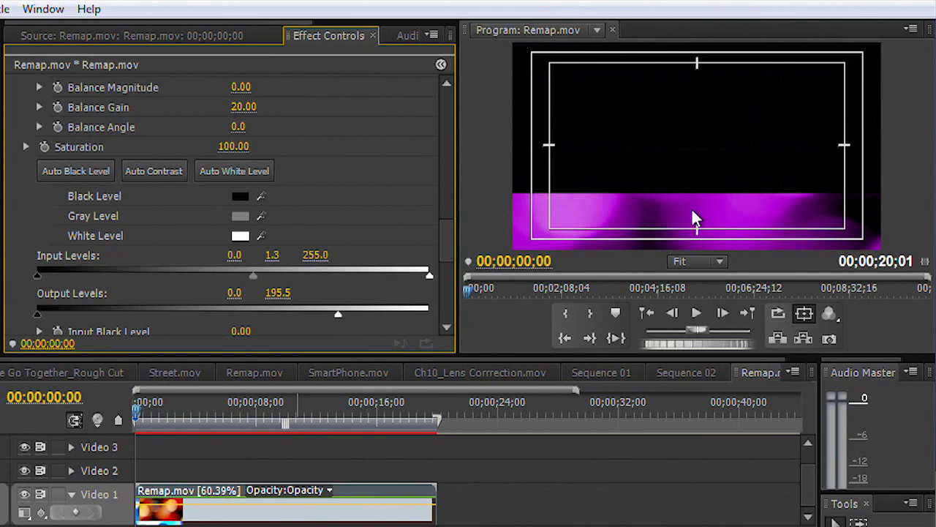